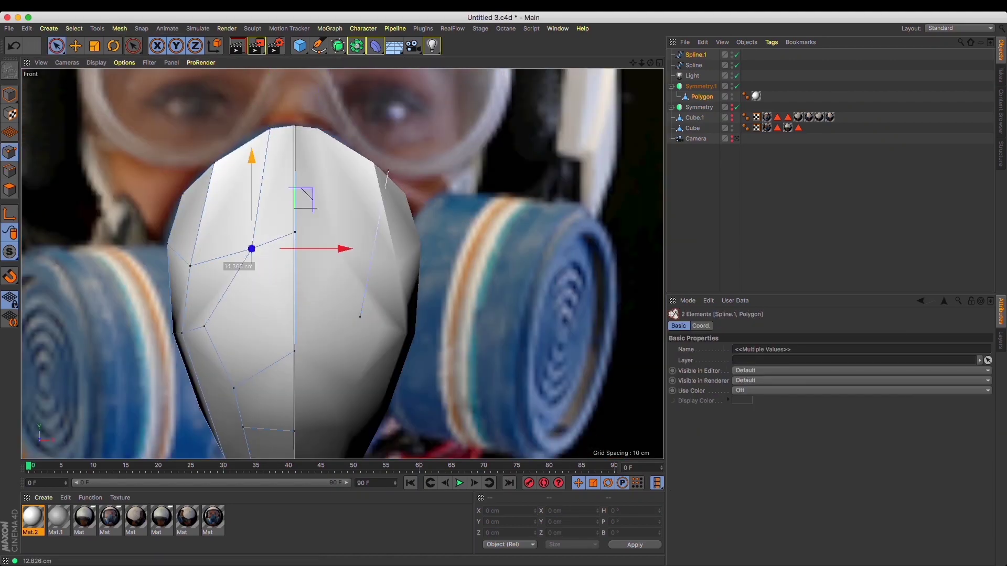
- Switch to the four-viewport layout (F5) to trace the mask over the reference
key(F5)
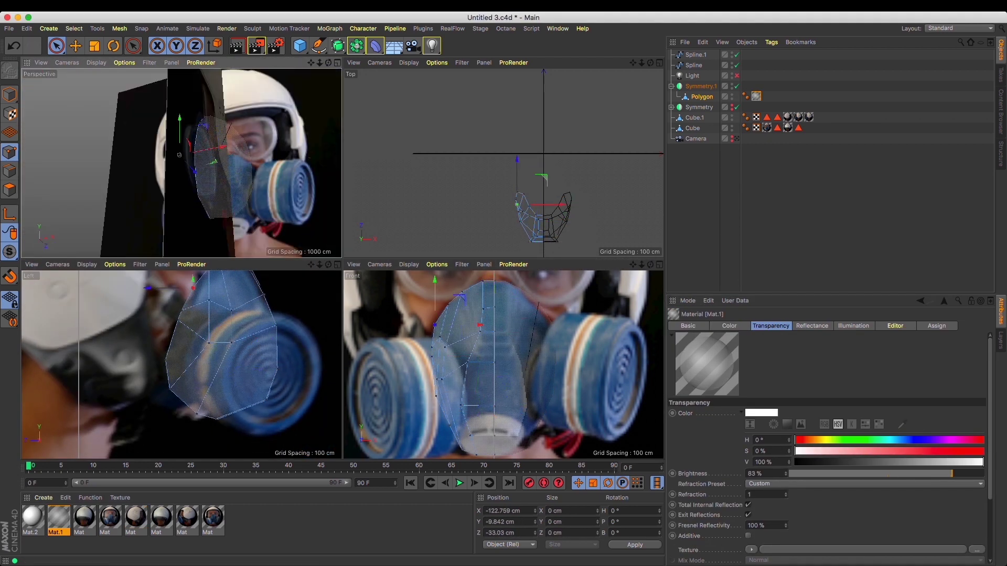
- Box-select the points along the top of the mask mesh
drag(220, 273, 237, 290)
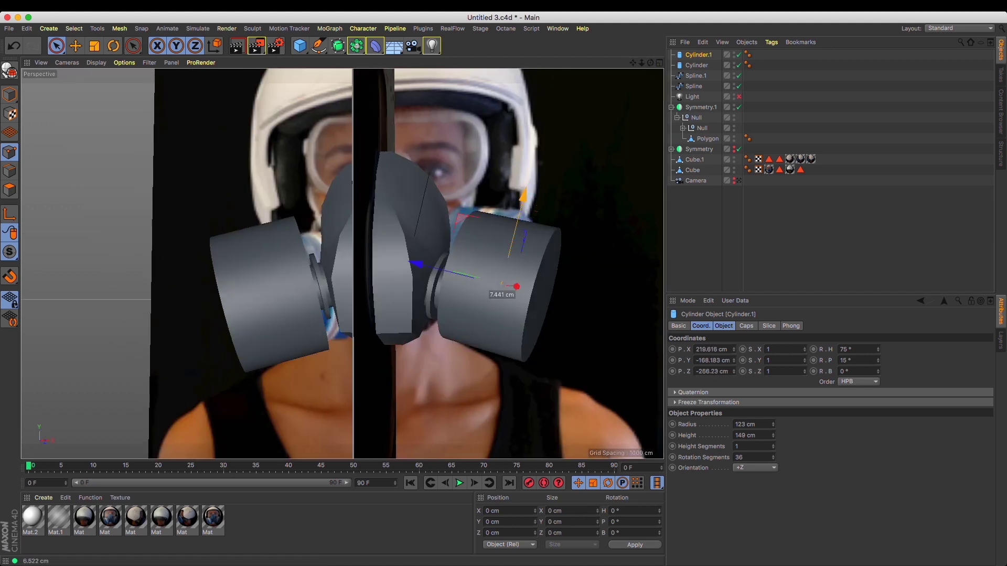
- Render the current view to preview the mask model
click(236, 45)
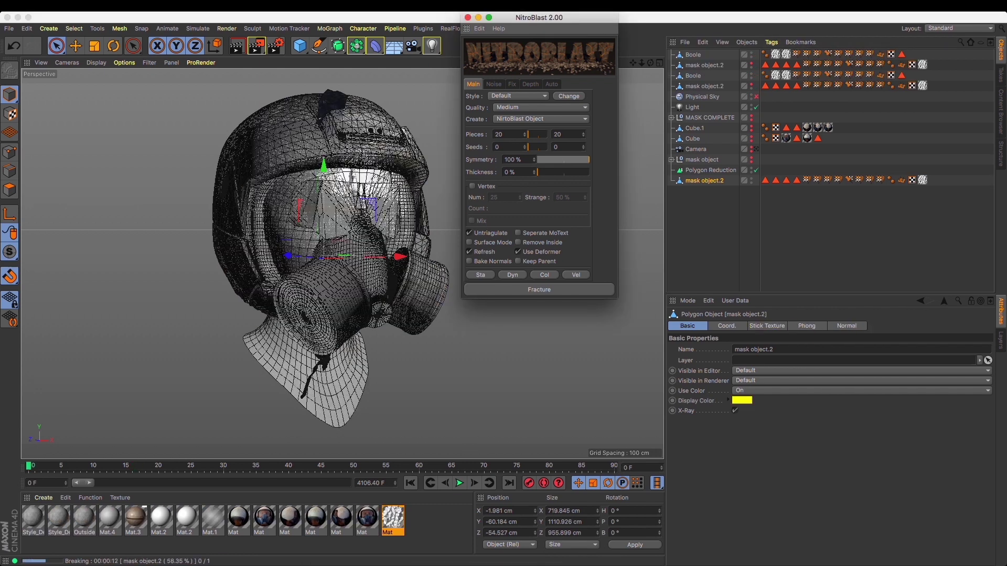
- Select the Boole object created by the NitroBlast fracture
click(329, 113)
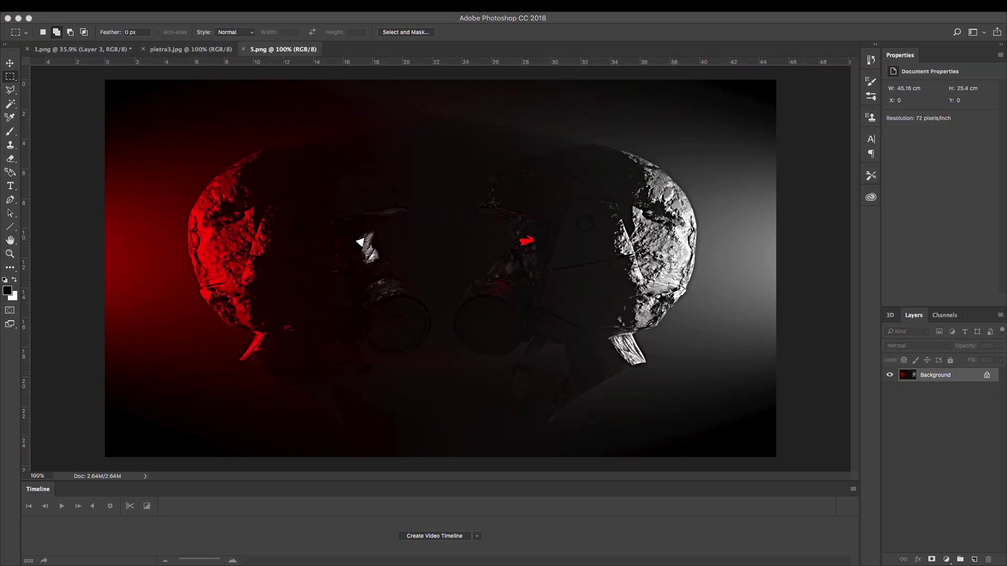
- Close the open rendered image documents in Photoshop
key(super+alt+w)
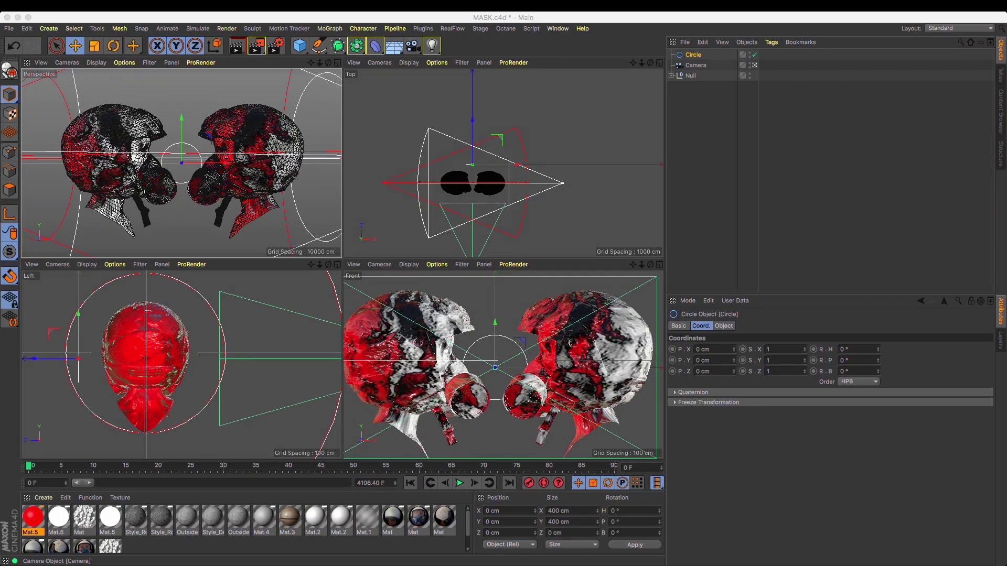